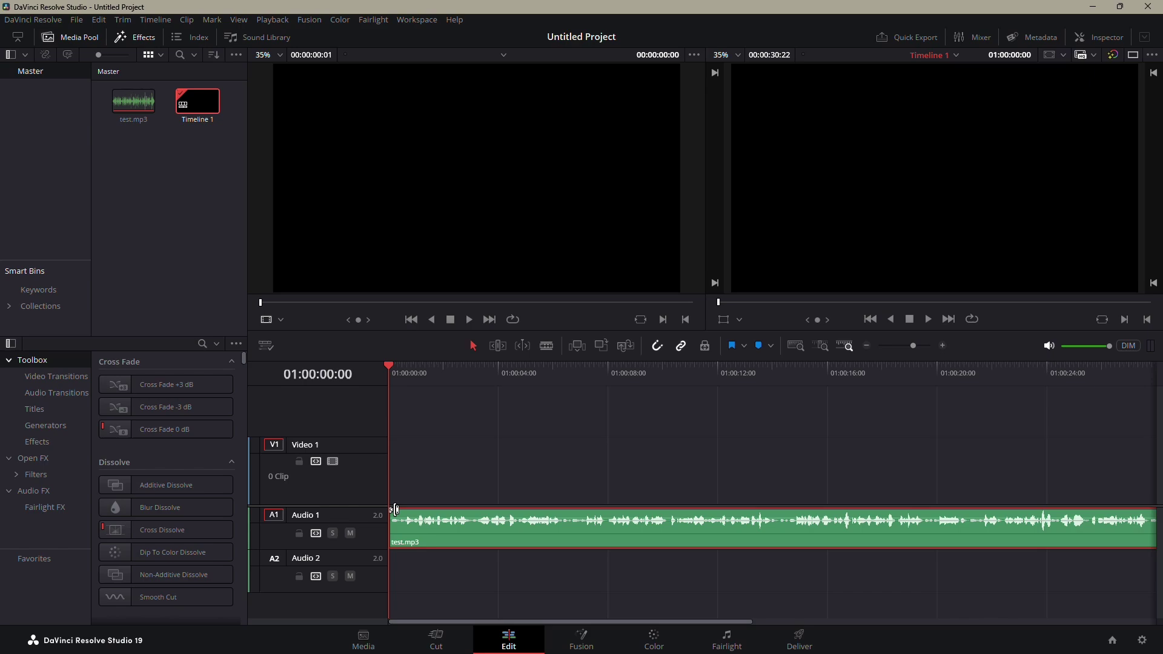
# Step: Play about seven seconds of test.mp3, then show the Fairlight page with the playhead at 01:00:00:00
pyautogui.keyDown('ctrl'); pyautogui.click(456, 532); pyautogui.keyUp('ctrl')
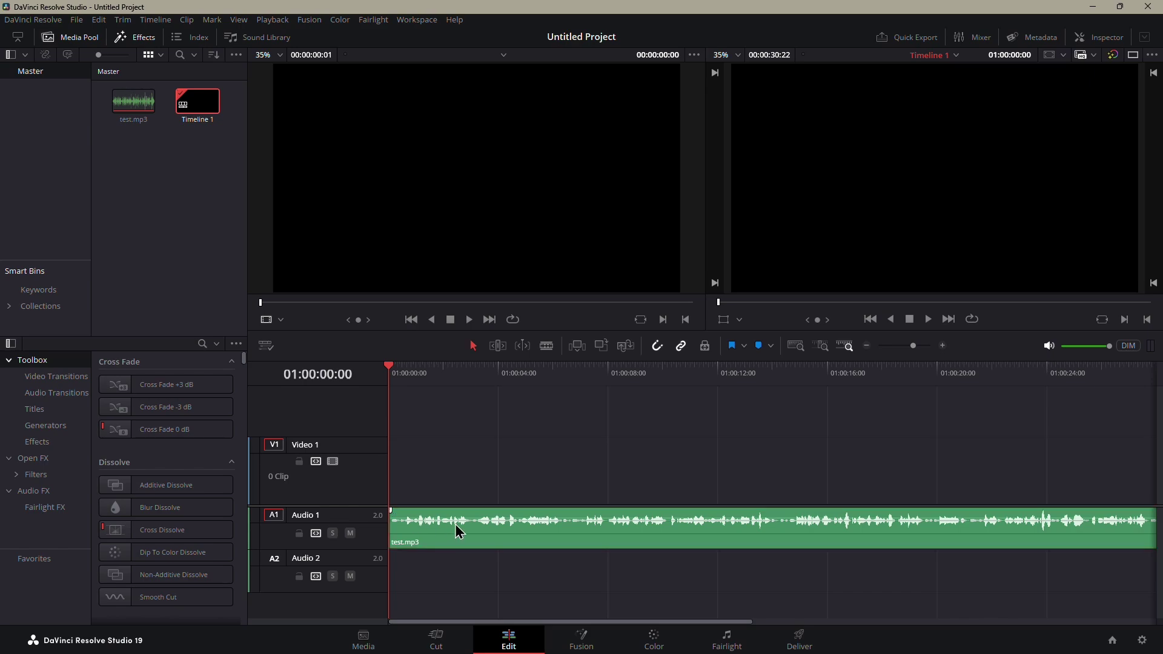
pyautogui.press('space')
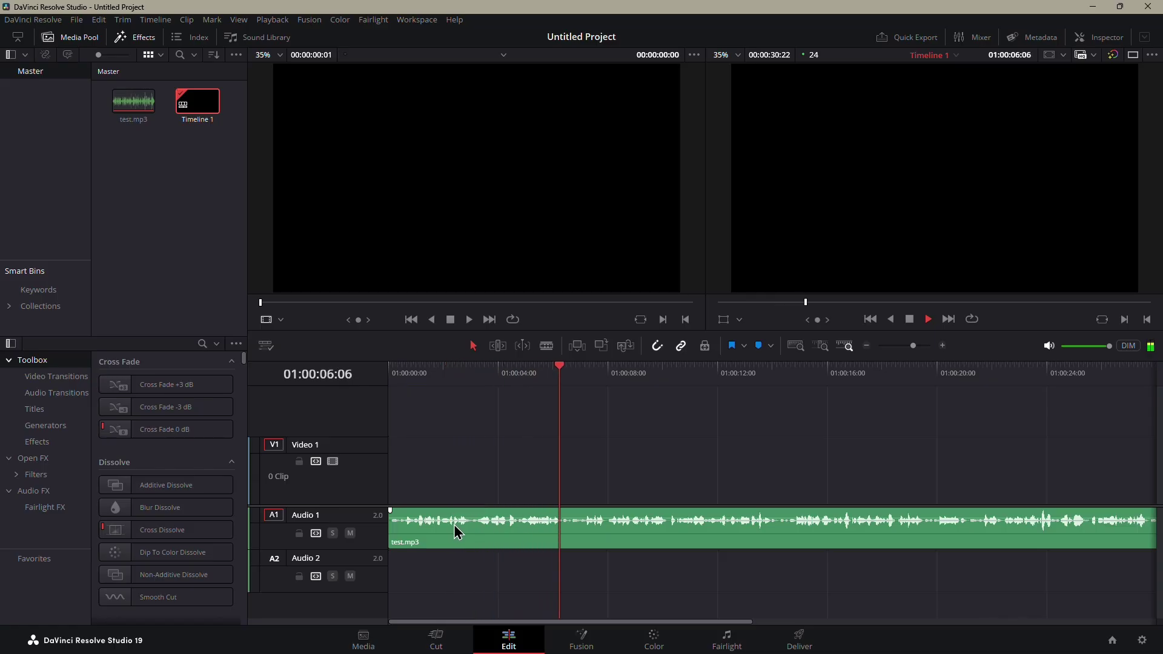
pyautogui.press('space')
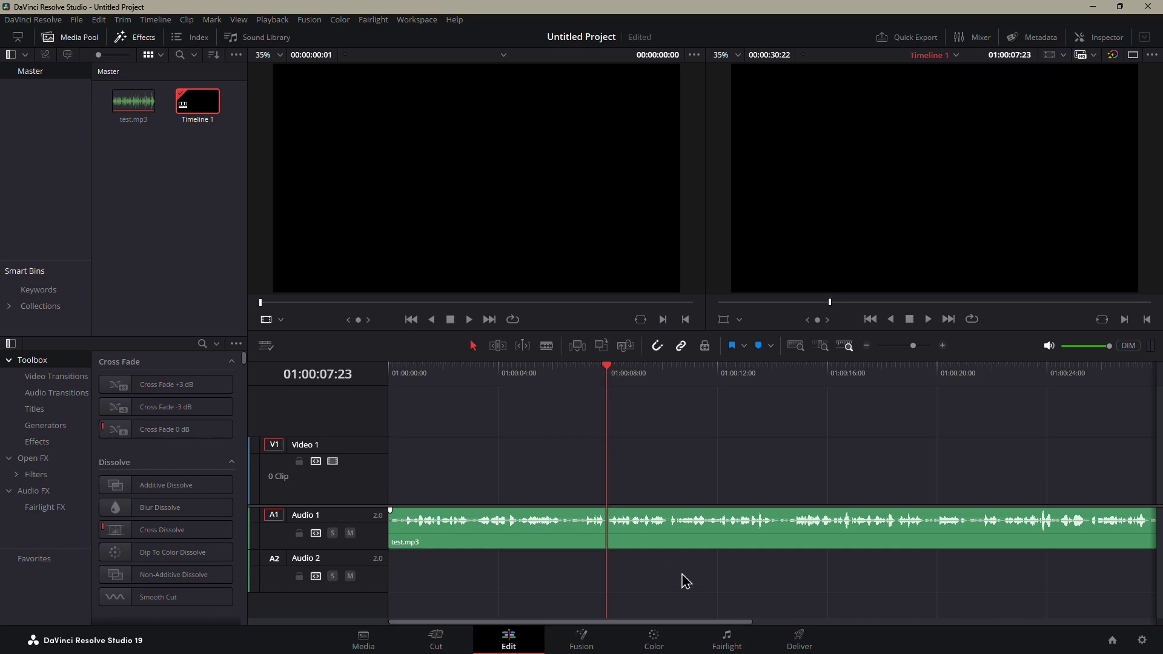
pyautogui.click(729, 641)
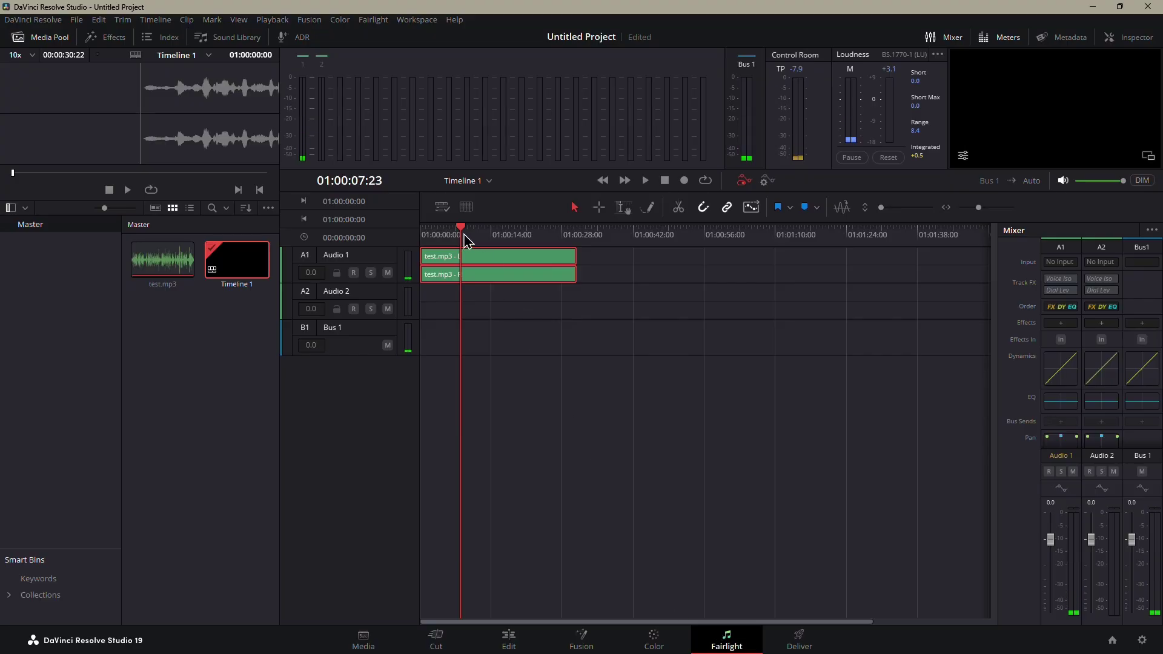
pyautogui.moveTo(464, 239); pyautogui.dragTo(415, 233)
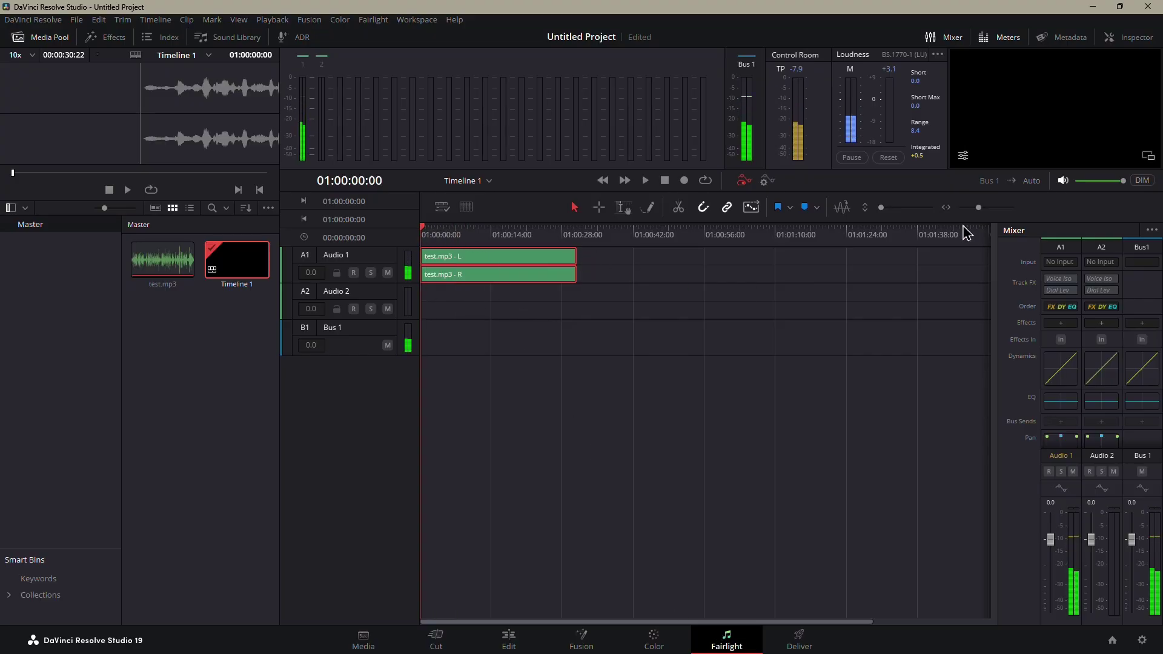
# Step: Show test.mp3's audio properties in the Inspector
pyautogui.click(1127, 38)
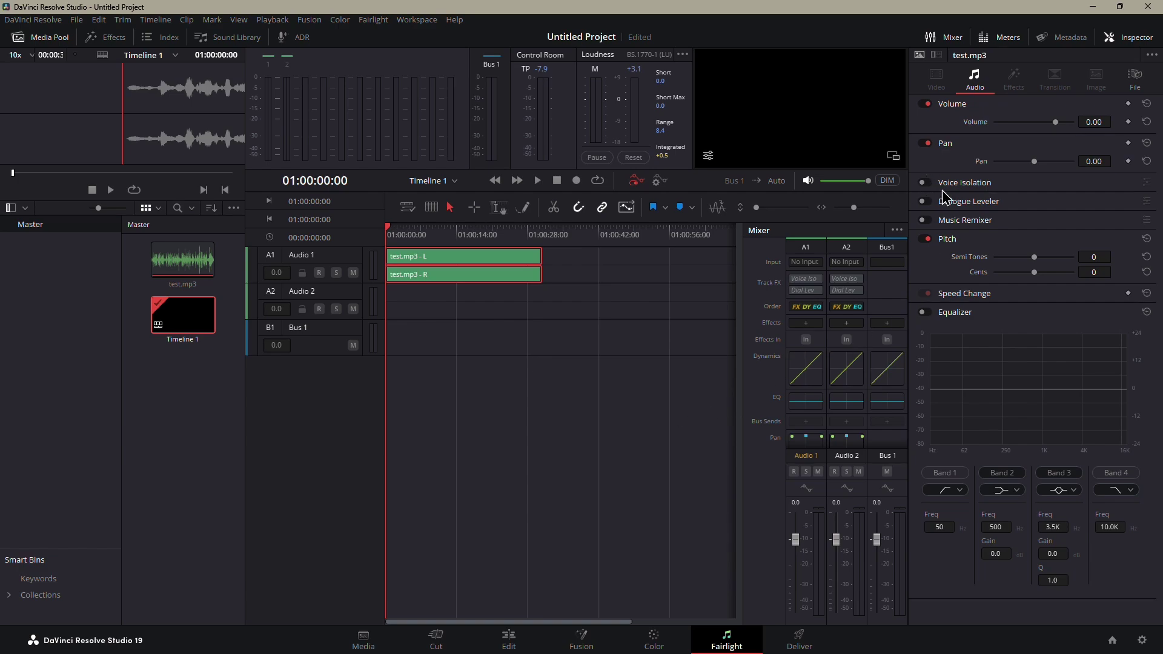
pyautogui.click(927, 183)
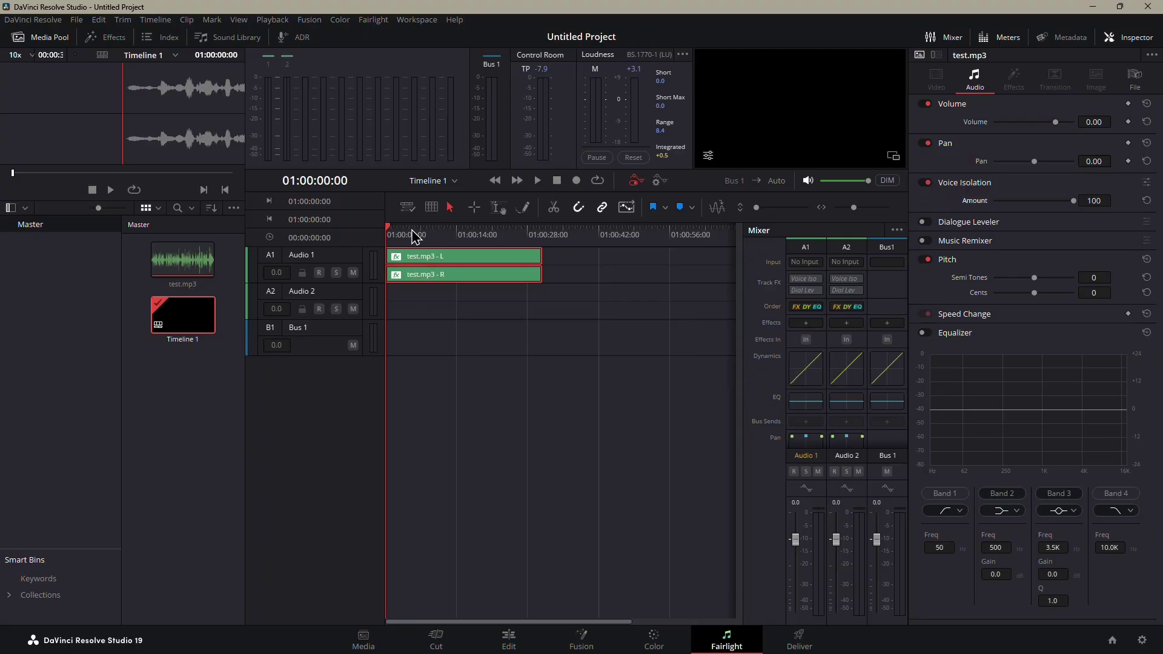
pyautogui.press('space')
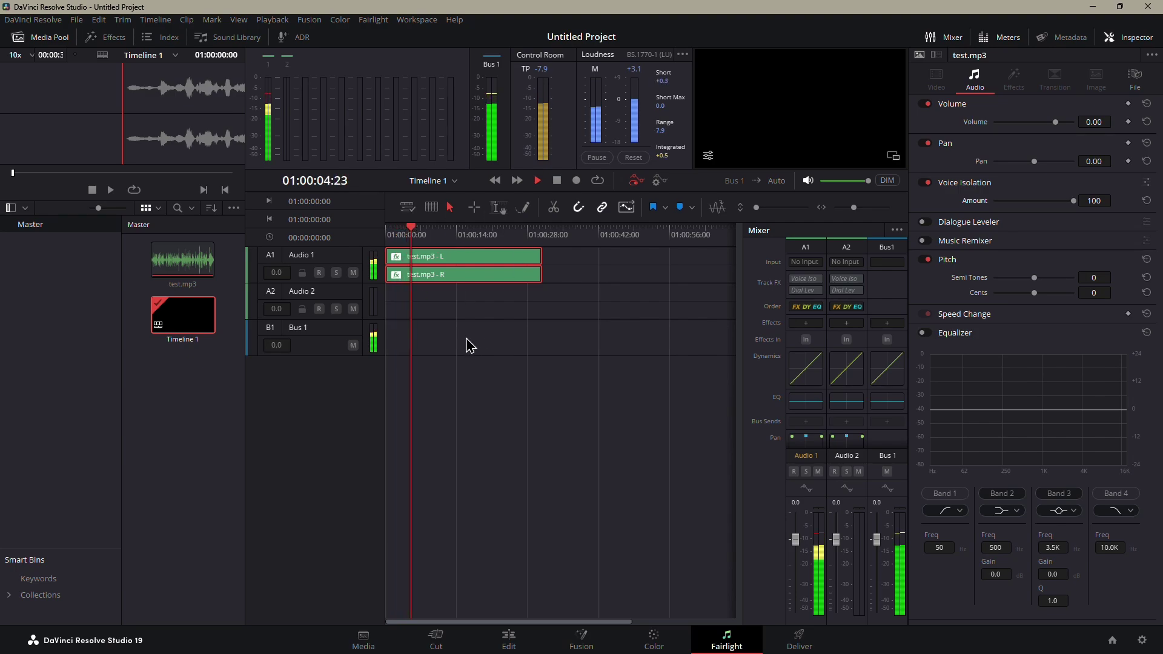
pyautogui.click(435, 238)
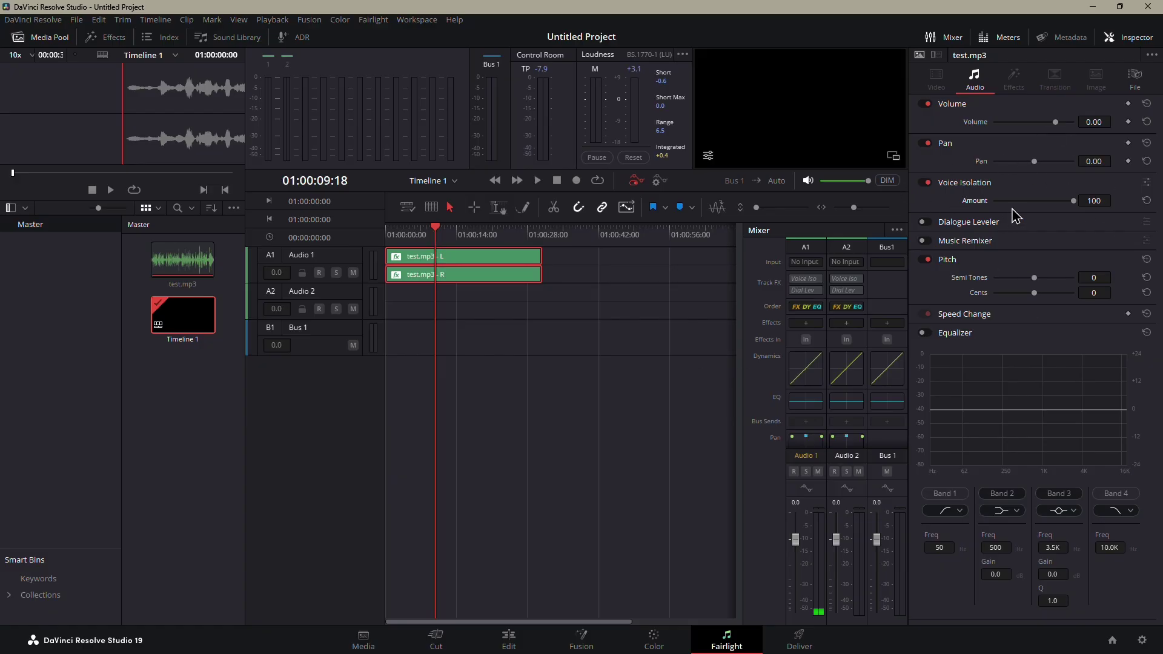
# Step: Lower test.mp3's Voice Isolation amount from 100 to 50 in the Inspector
pyautogui.moveTo(1068, 207)
pyautogui.mouseDown()
pyautogui.moveTo(1036, 209)
pyautogui.moveTo(1036, 232)
pyautogui.mouseUp()
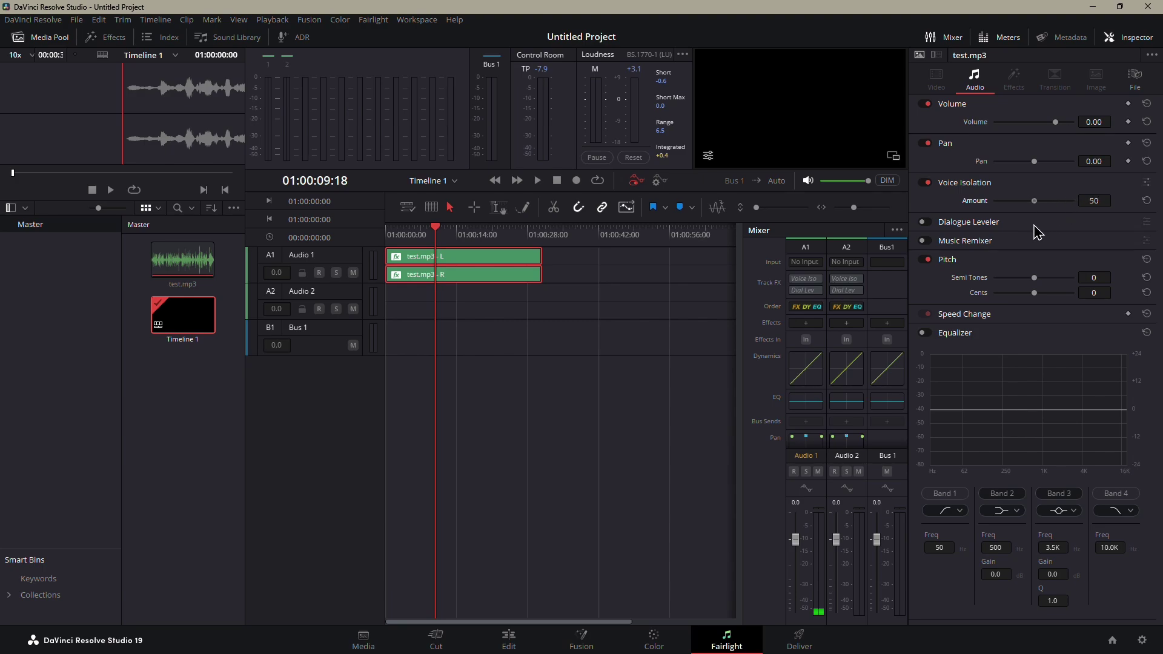